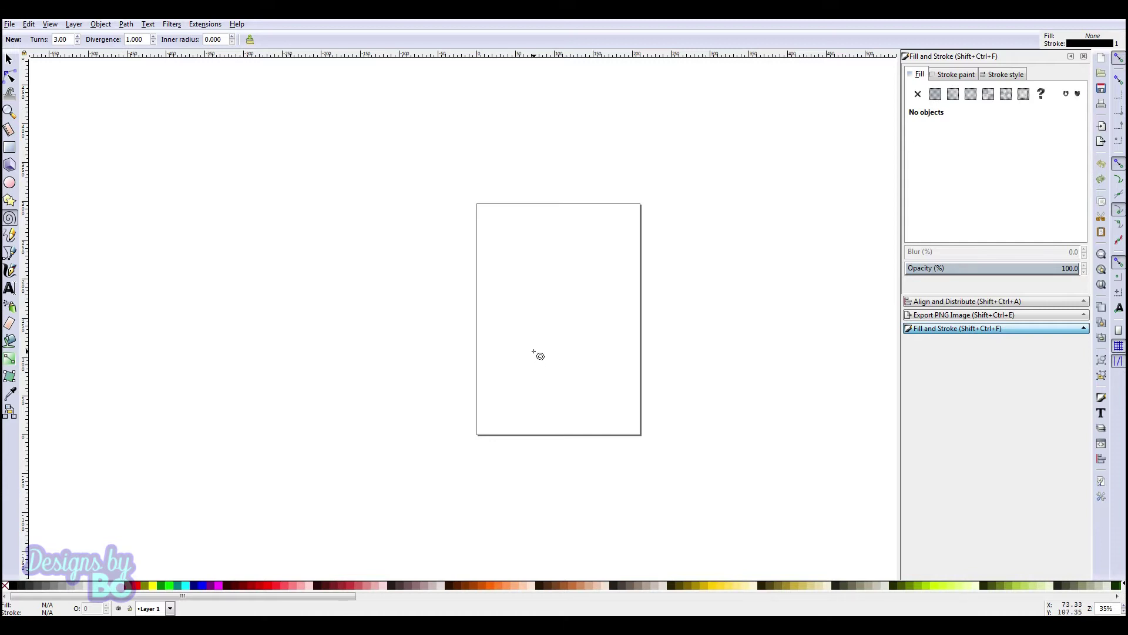
Pan the view so the blank portrait page moves up and slightly right.
{"action": "mouse_move", "coordinate": [534, 366]}
{"action": "left_mouse_down"}
{"action": "mouse_move", "coordinate": [454, 240]}
{"action": "mouse_move", "coordinate": [484, 388]}
{"action": "mouse_move", "coordinate": [423, 385]}
{"action": "mouse_move", "coordinate": [650, 325]}
{"action": "mouse_move", "coordinate": [553, 292]}
{"action": "mouse_move", "coordinate": [431, 323]}
{"action": "mouse_move", "coordinate": [550, 306]}
{"action": "left_mouse_up"}
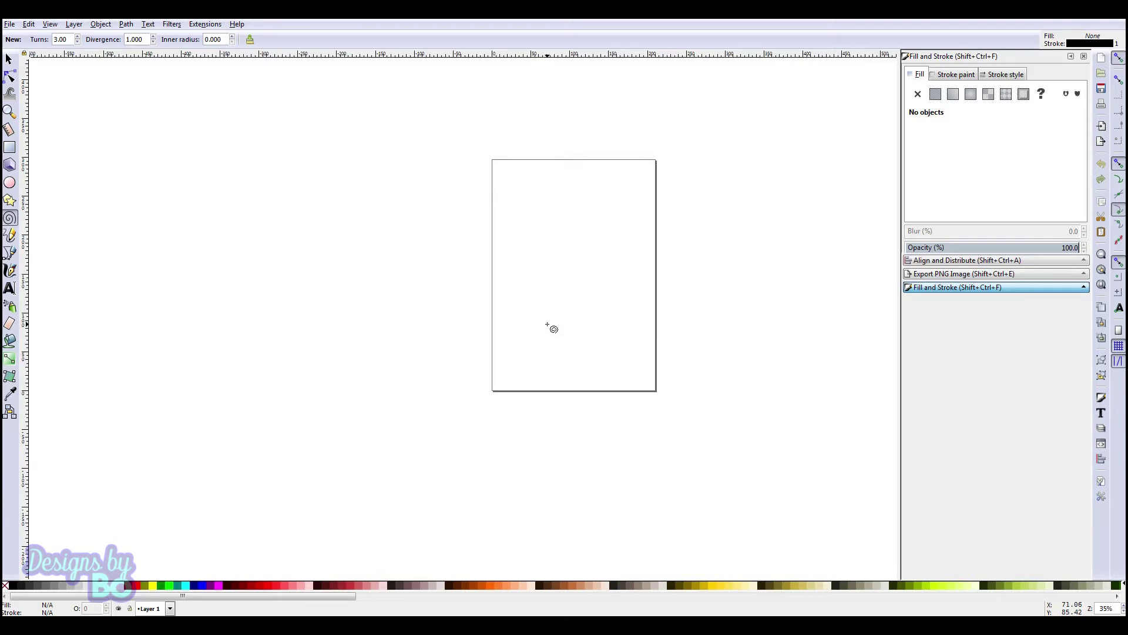
Draw a three-turn spiral out from the page's left edge, deselect it, and pan up-right.
{"action": "left_click_drag", "start_coordinate": [511, 294], "coordinate": [614, 398]}
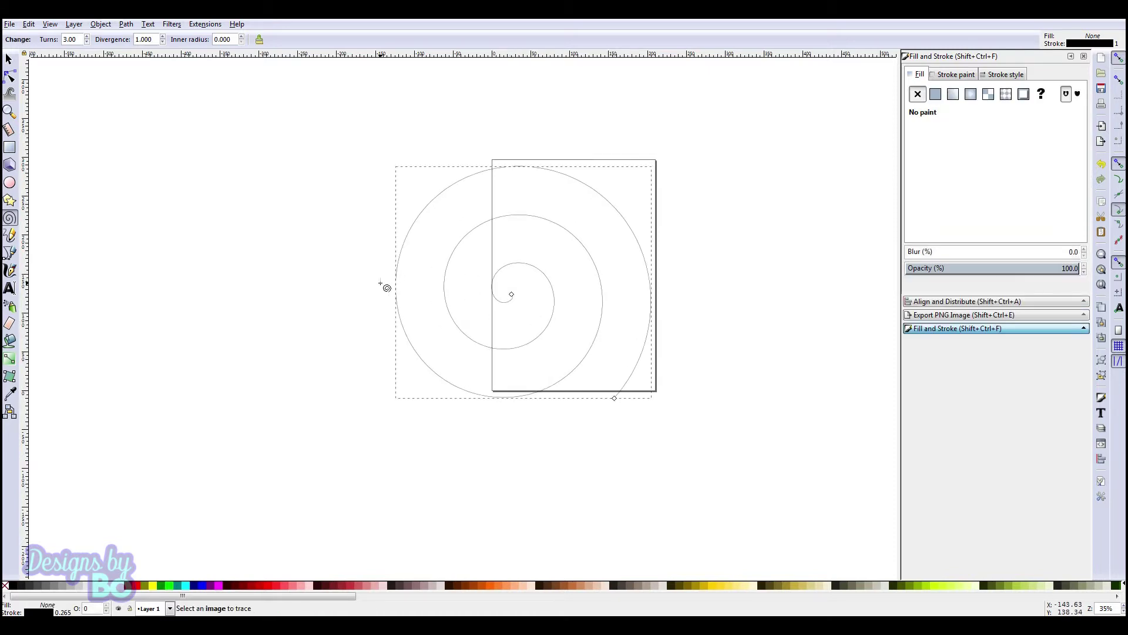
{"action": "left_click", "coordinate": [9, 58]}
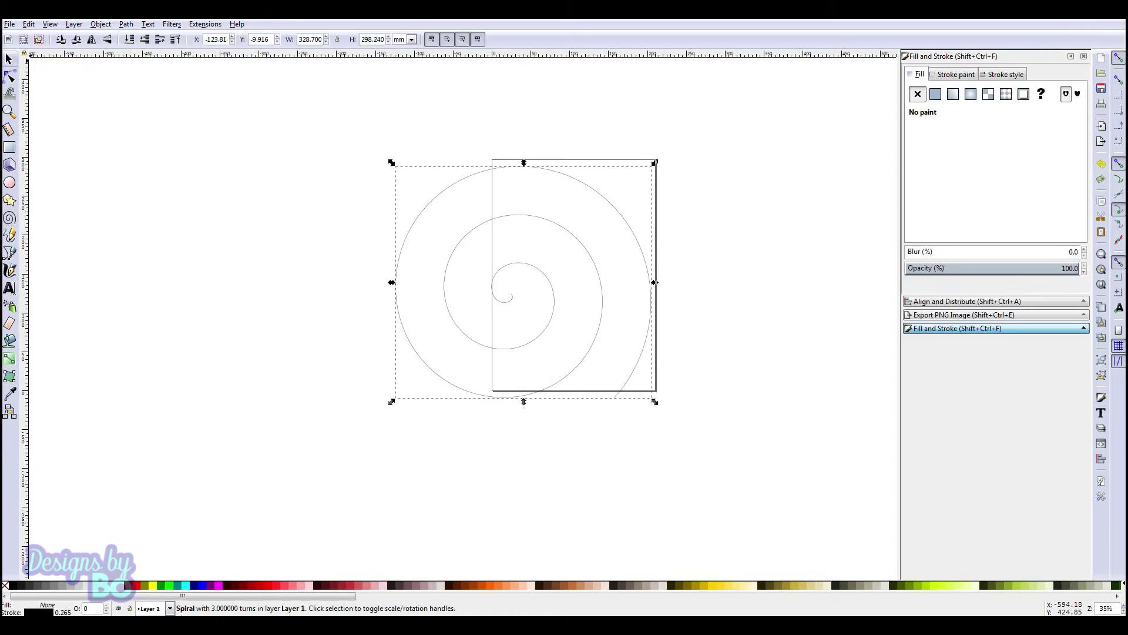
{"action": "left_click_drag", "start_coordinate": [383, 178], "coordinate": [322, 231]}
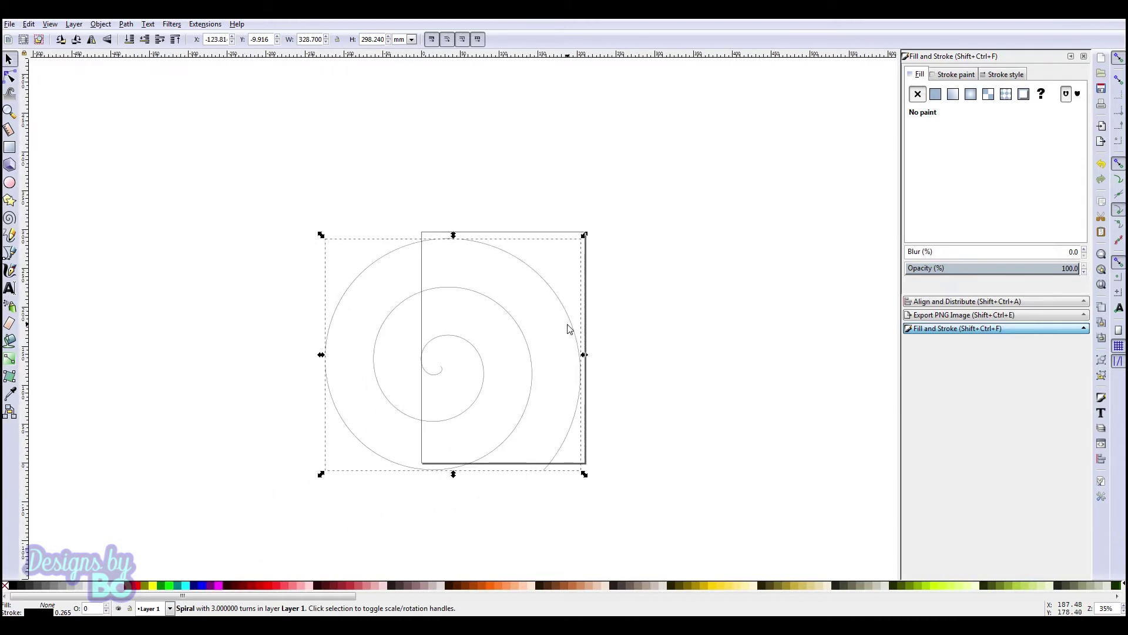
{"action": "left_click_drag", "start_coordinate": [563, 324], "coordinate": [781, 287]}
{"action": "left_click_drag", "start_coordinate": [513, 294], "coordinate": [418, 283]}
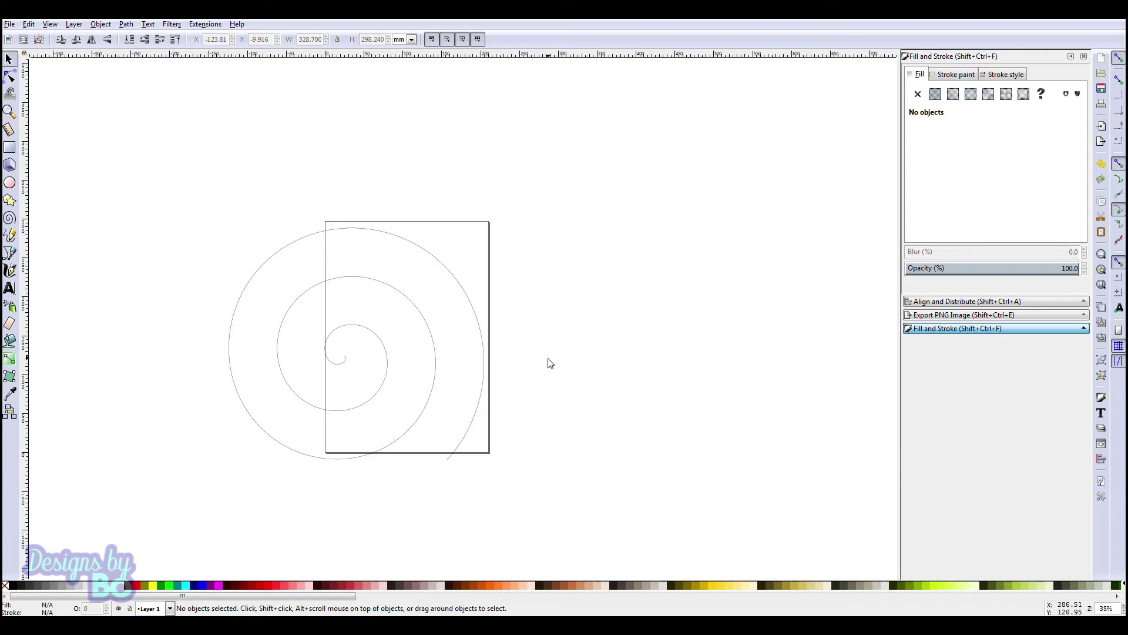
{"action": "left_click_drag", "start_coordinate": [541, 368], "coordinate": [592, 340]}
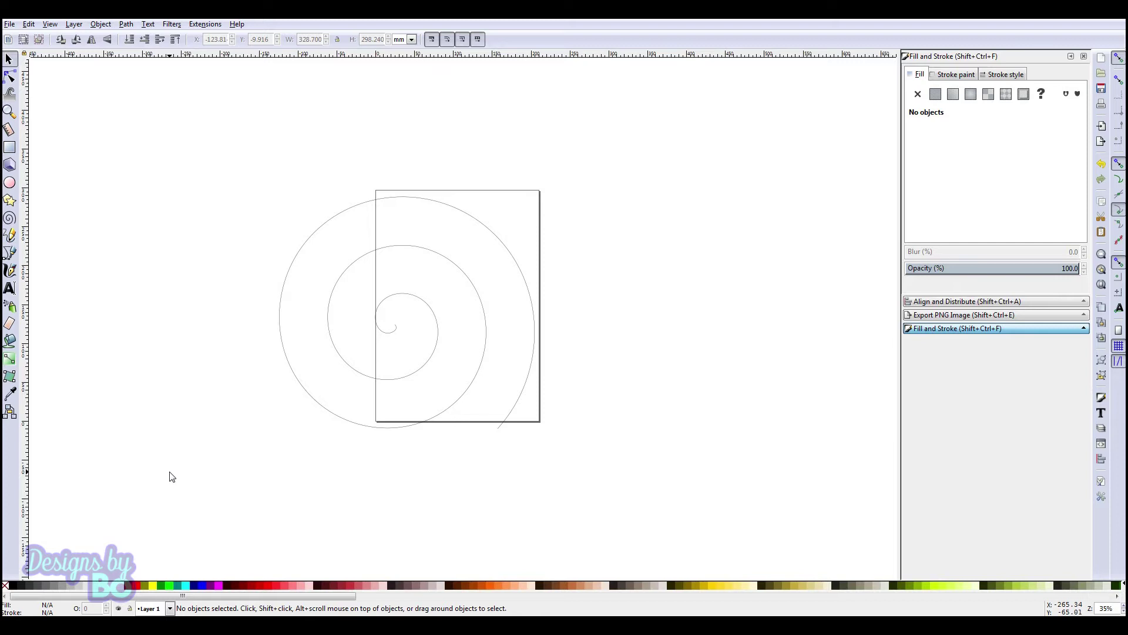
Scroll the wheel up to shift the spiral and page slightly lower in the window.
{"action": "scroll", "coordinate": [171, 476], "scroll_direction": "up", "scroll_amount": 1}
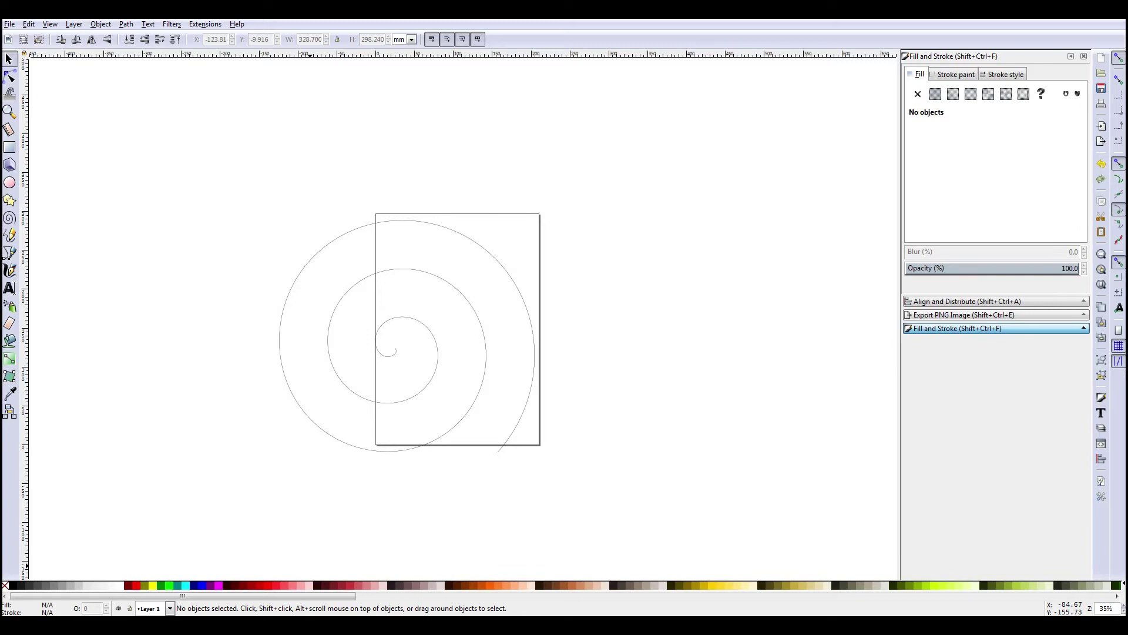
Show scrollbars with Ctrl+Shift+B, zoom to about 99%, and scroll to the spiral's inner turns.
{"action": "key", "text": "ctrl"}
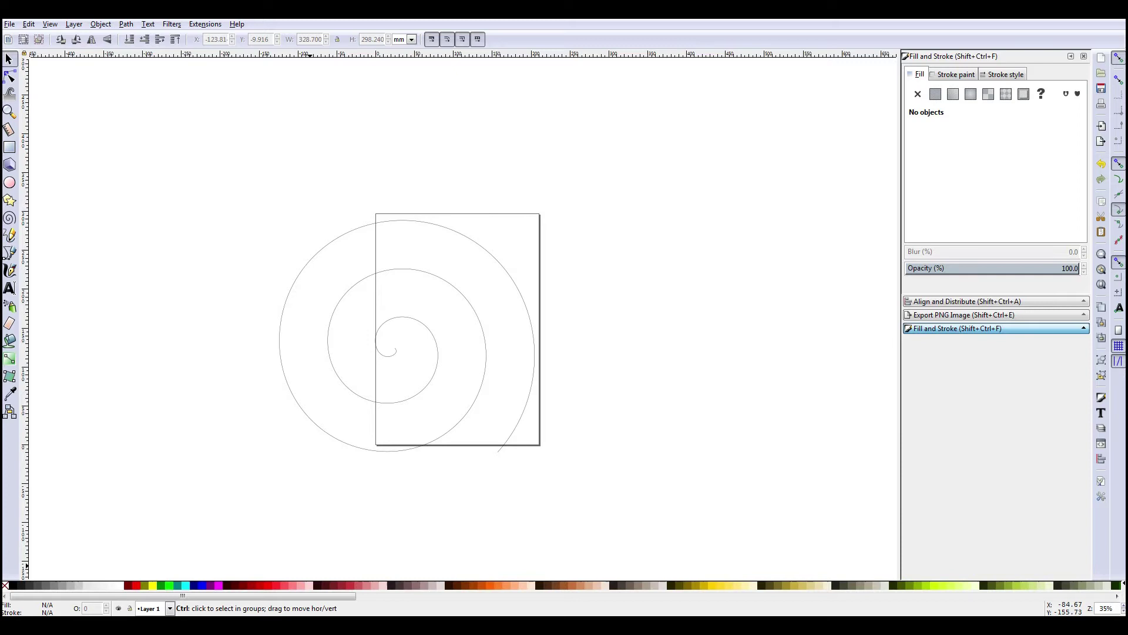
{"action": "key", "text": "ctrl+shift+b"}
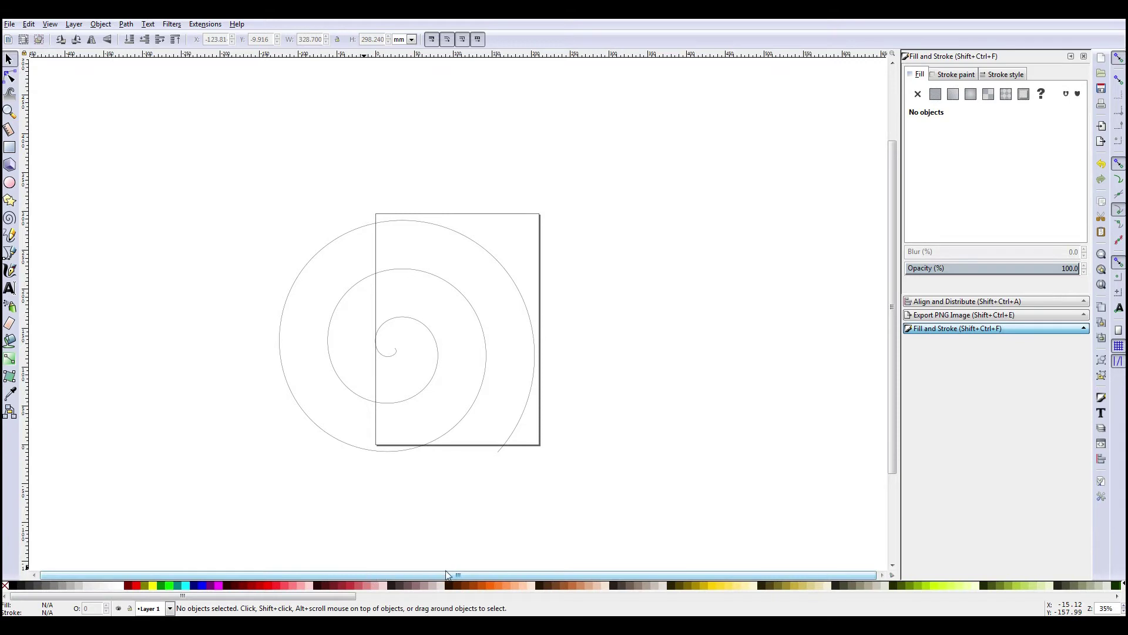
{"action": "scroll", "coordinate": [428, 473], "scroll_direction": "up", "scroll_amount": 1}
{"action": "scroll", "coordinate": [428, 474], "scroll_direction": "down", "scroll_amount": 2}
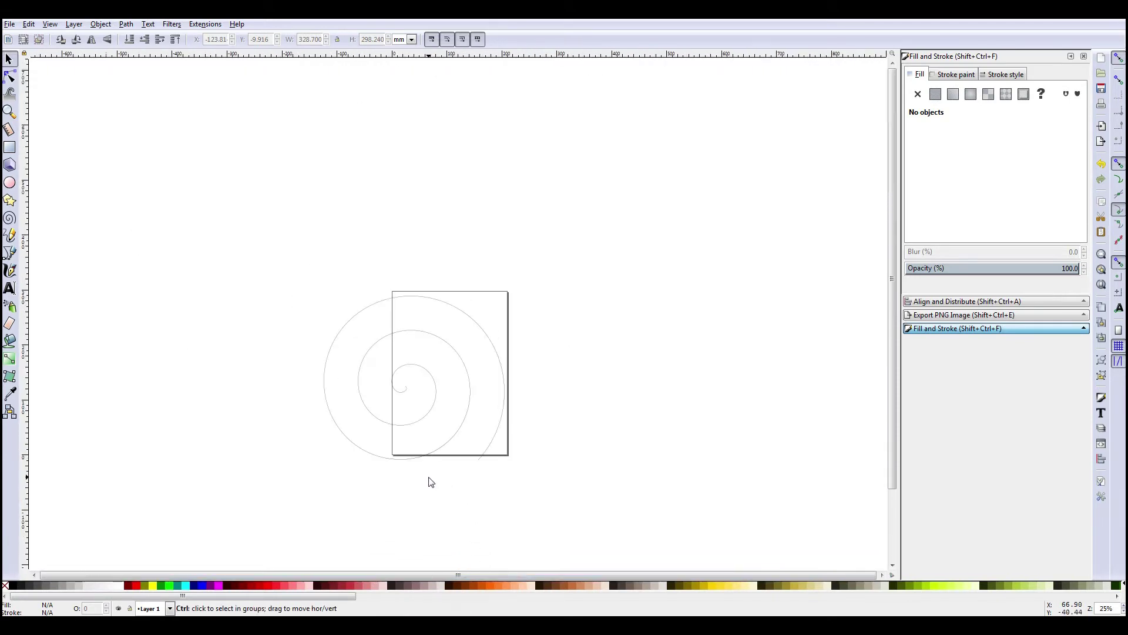
{"action": "scroll", "coordinate": [457, 517], "scroll_direction": "up", "scroll_amount": 6}
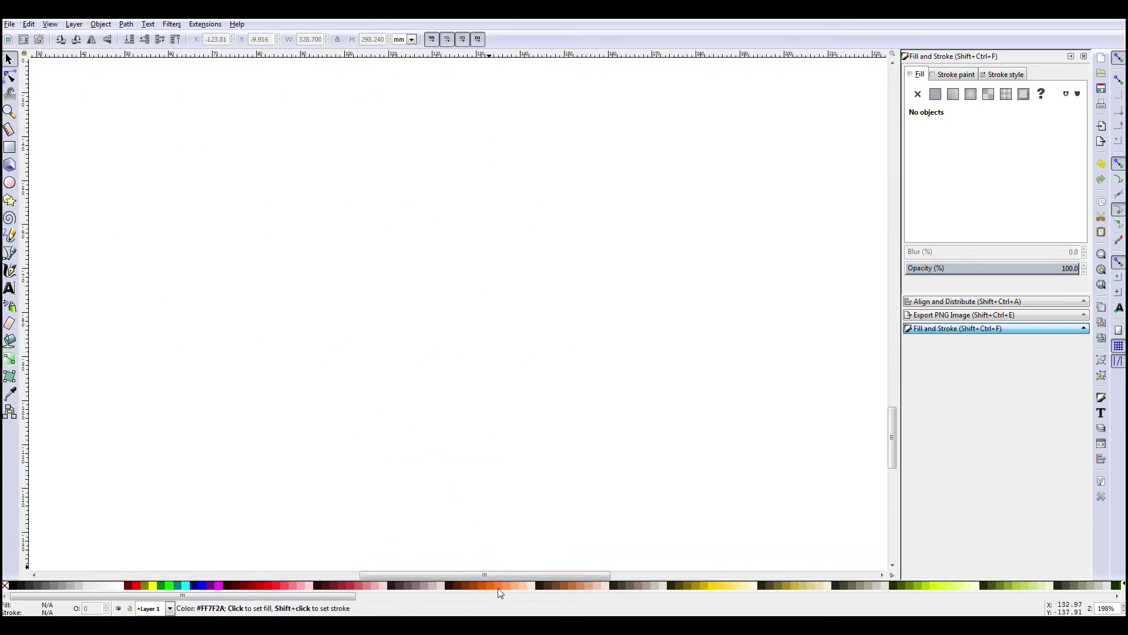
{"action": "scroll", "coordinate": [493, 557], "scroll_direction": "down", "scroll_amount": 2}
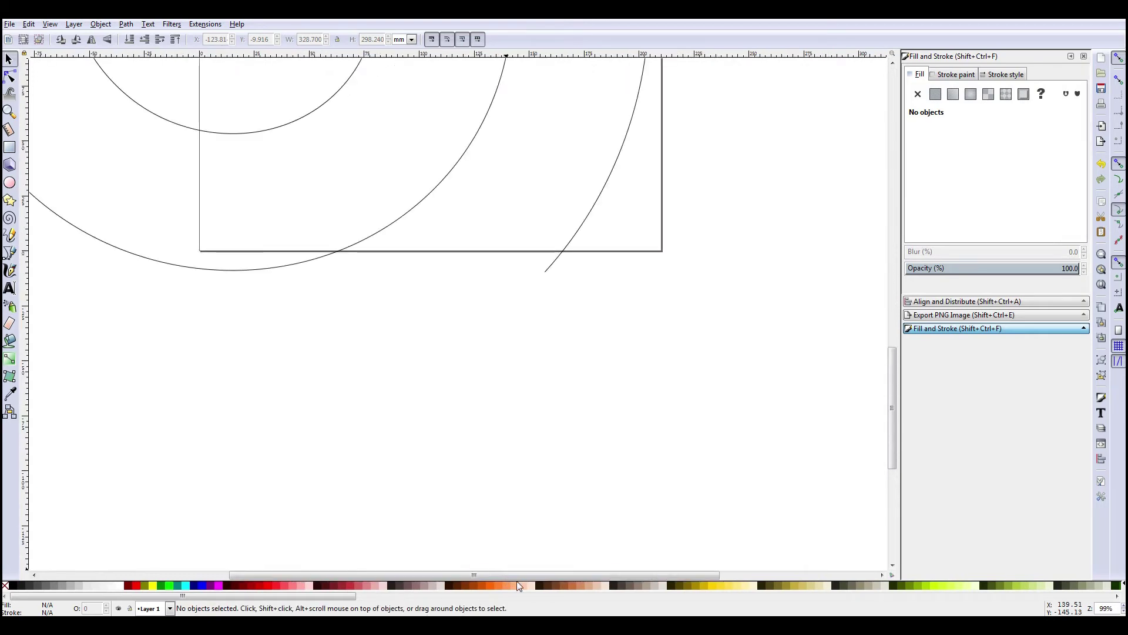
{"action": "left_click_drag", "start_coordinate": [517, 580], "coordinate": [615, 556]}
{"action": "left_click_drag", "start_coordinate": [892, 389], "coordinate": [874, 339]}
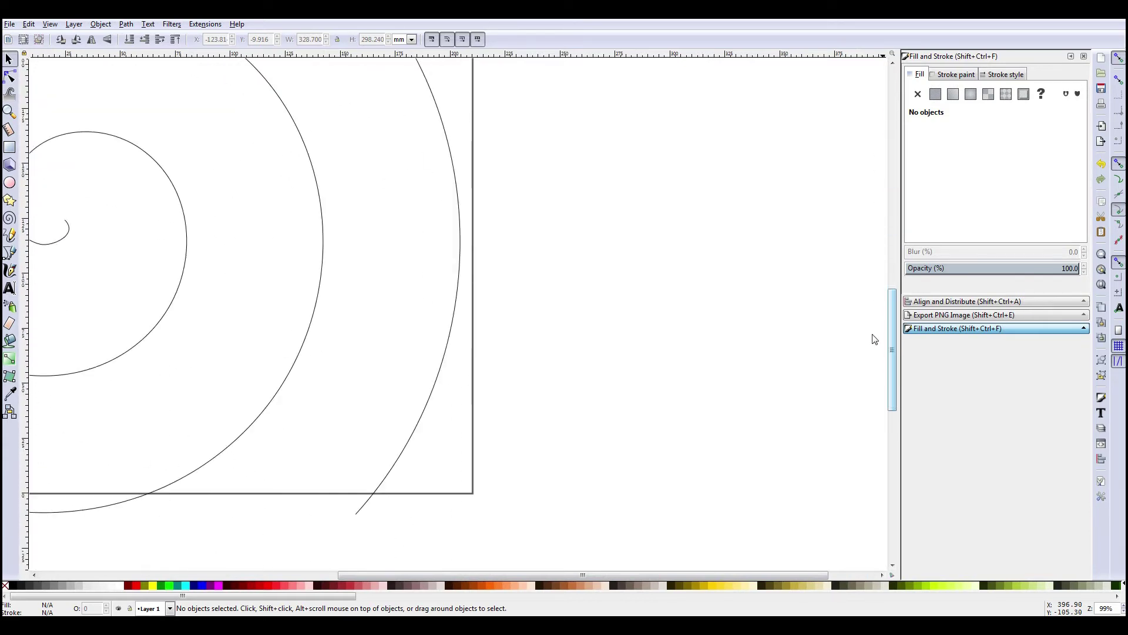
Roll the wheel up and down to scroll the canvas vertically.
{"action": "scroll", "coordinate": [373, 410], "scroll_direction": "down", "scroll_amount": 4}
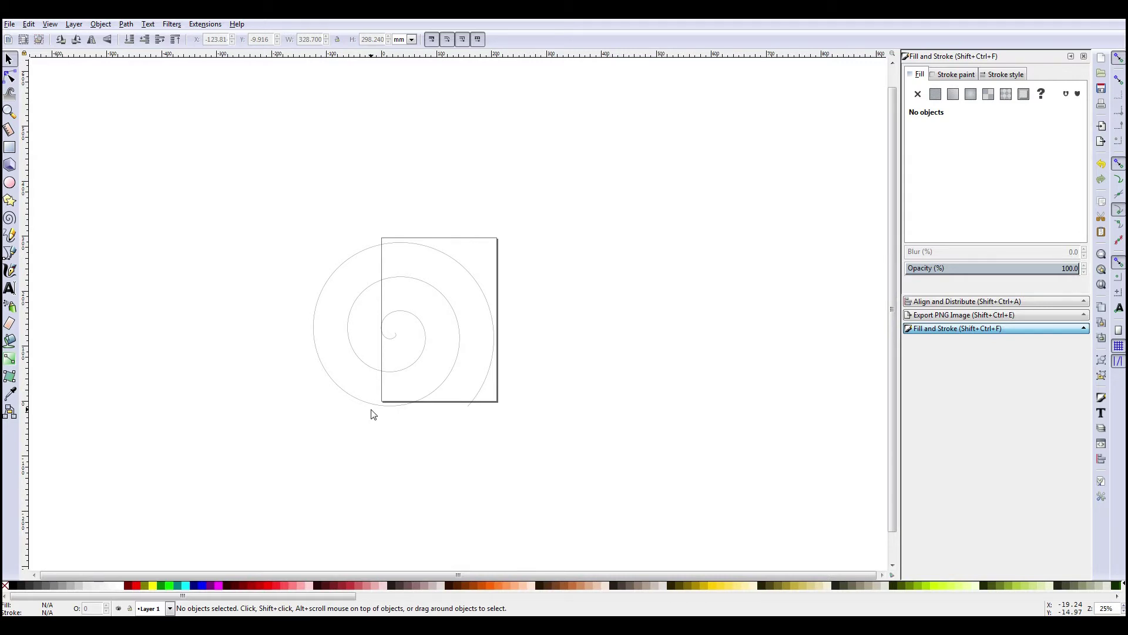
{"action": "scroll", "coordinate": [372, 414], "scroll_direction": "up", "scroll_amount": 3}
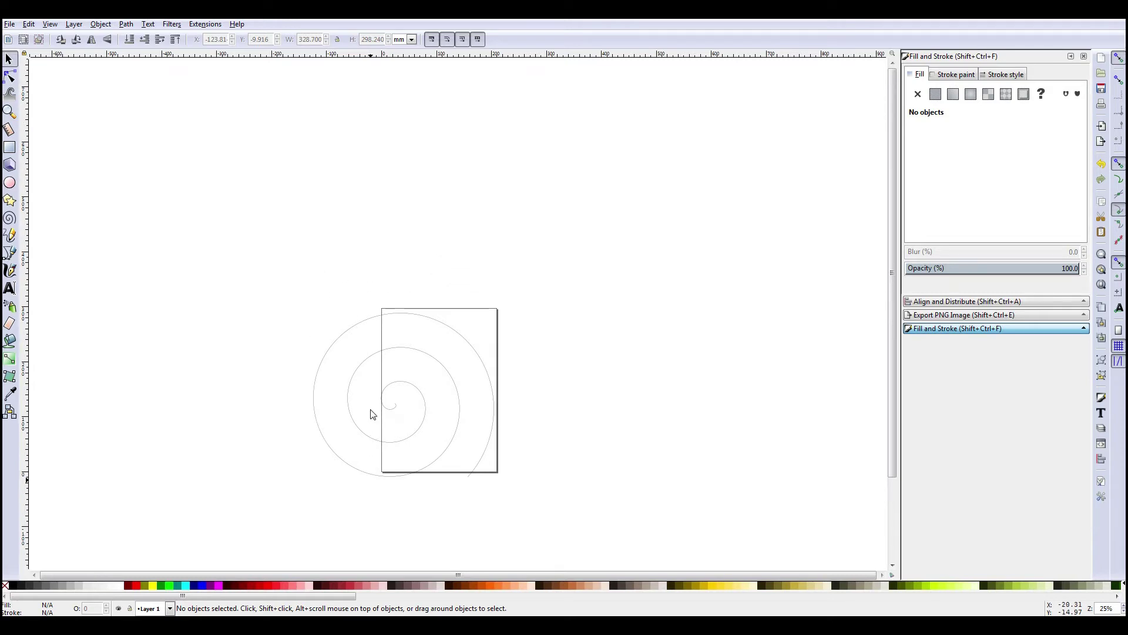
{"action": "scroll", "coordinate": [386, 448], "scroll_direction": "down", "scroll_amount": 4}
{"action": "scroll", "coordinate": [388, 427], "scroll_direction": "up", "scroll_amount": 2}
{"action": "scroll", "coordinate": [389, 432], "scroll_direction": "down", "scroll_amount": 4}
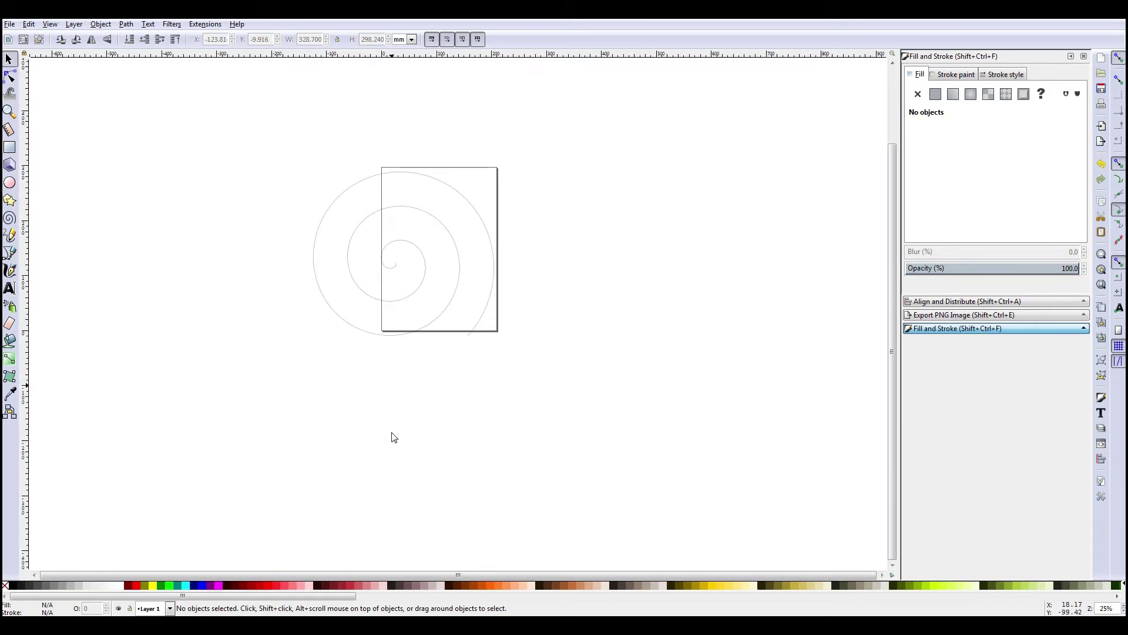
{"action": "scroll", "coordinate": [390, 429], "scroll_direction": "up", "scroll_amount": 3}
{"action": "scroll", "coordinate": [392, 427], "scroll_direction": "down", "scroll_amount": 2}
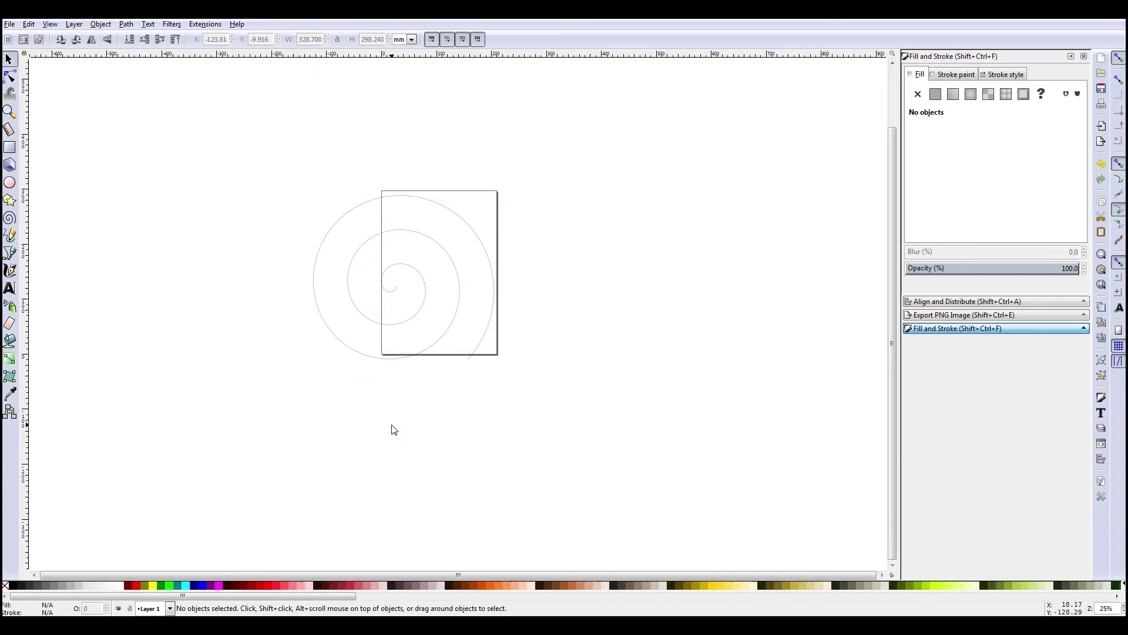
Shift-scroll the canvas sideways until the spiral sits slightly right of centre.
{"action": "key", "text": "shift"}
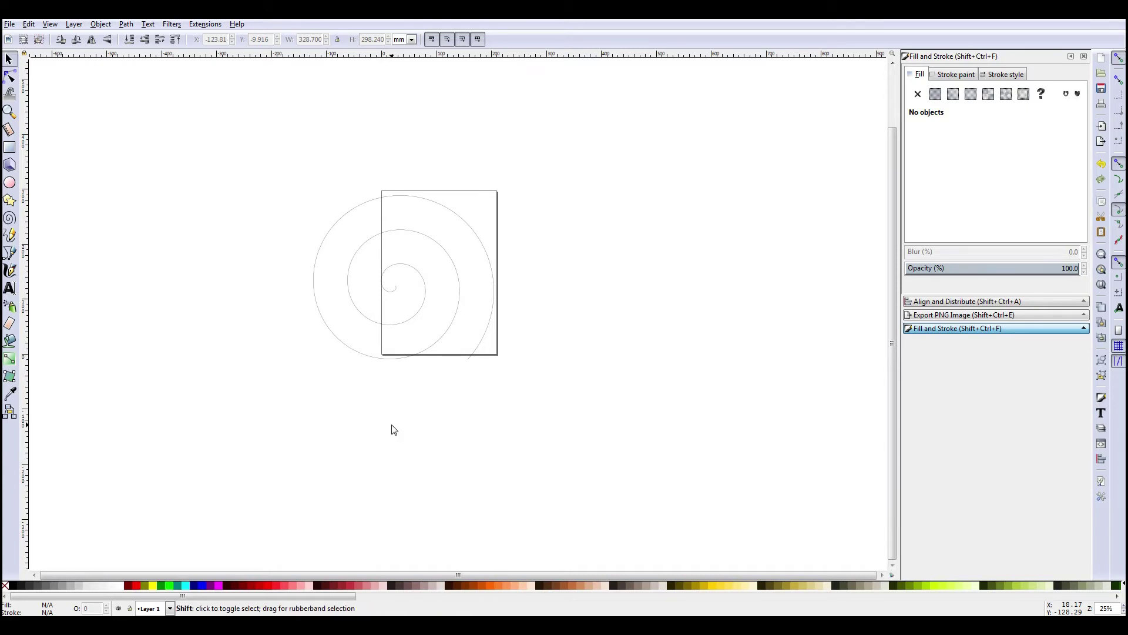
{"action": "scroll", "coordinate": [393, 429], "scroll_direction": "right", "scroll_amount": 2}
{"action": "scroll", "coordinate": [390, 429], "scroll_direction": "left", "scroll_amount": 7}
{"action": "scroll", "coordinate": [382, 430], "scroll_direction": "right", "scroll_amount": 1}
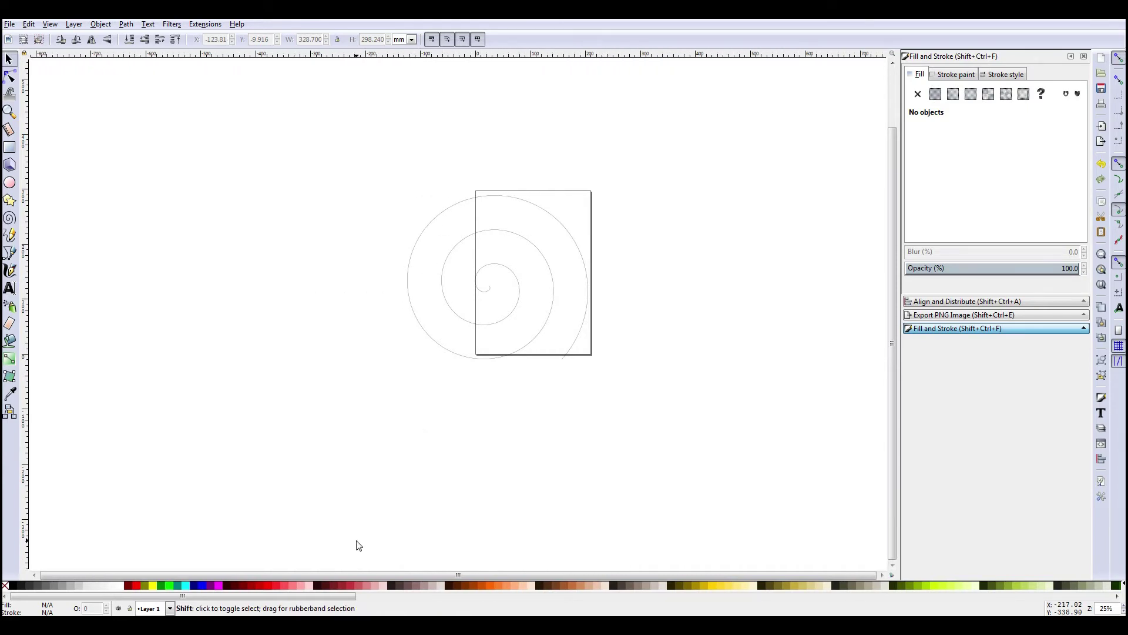
{"action": "scroll", "coordinate": [421, 378], "scroll_direction": "left", "scroll_amount": 1}
{"action": "scroll", "coordinate": [439, 363], "scroll_direction": "right", "scroll_amount": 3}
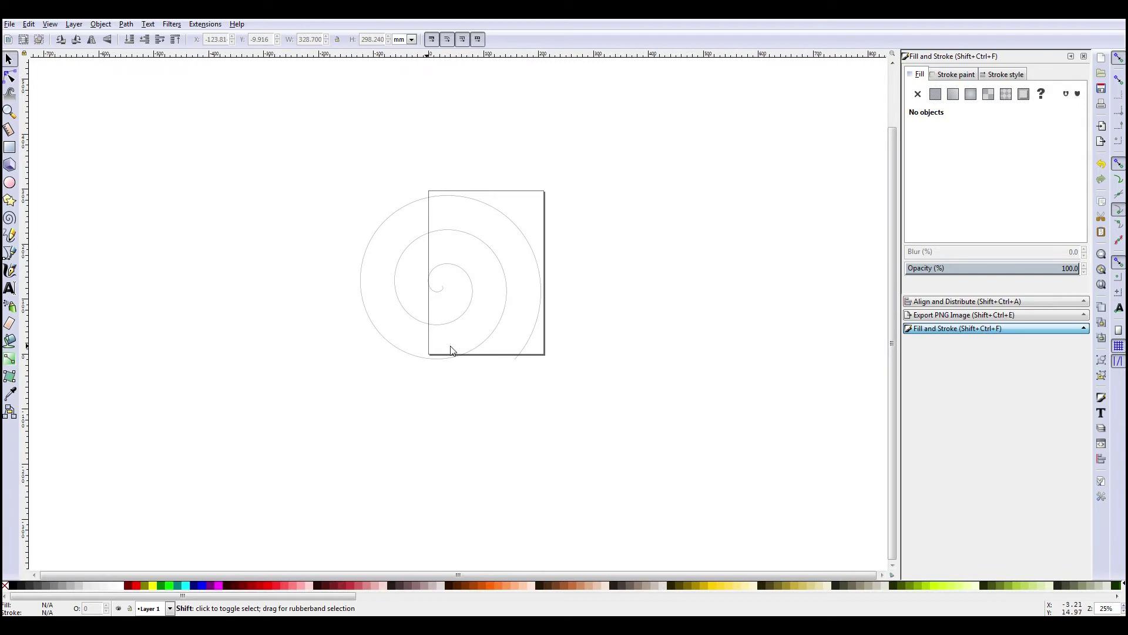
{"action": "scroll", "coordinate": [533, 428], "scroll_direction": "left", "scroll_amount": 4}
{"action": "scroll", "coordinate": [531, 388], "scroll_direction": "right", "scroll_amount": 3}
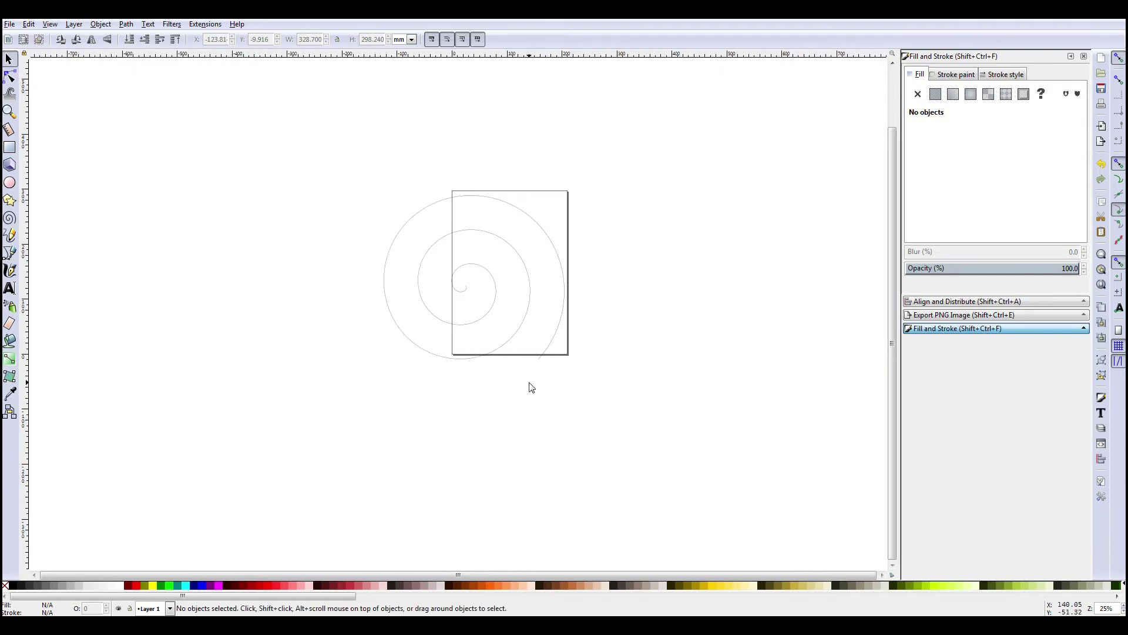
{"action": "scroll", "coordinate": [531, 387], "scroll_direction": "left", "scroll_amount": 1}
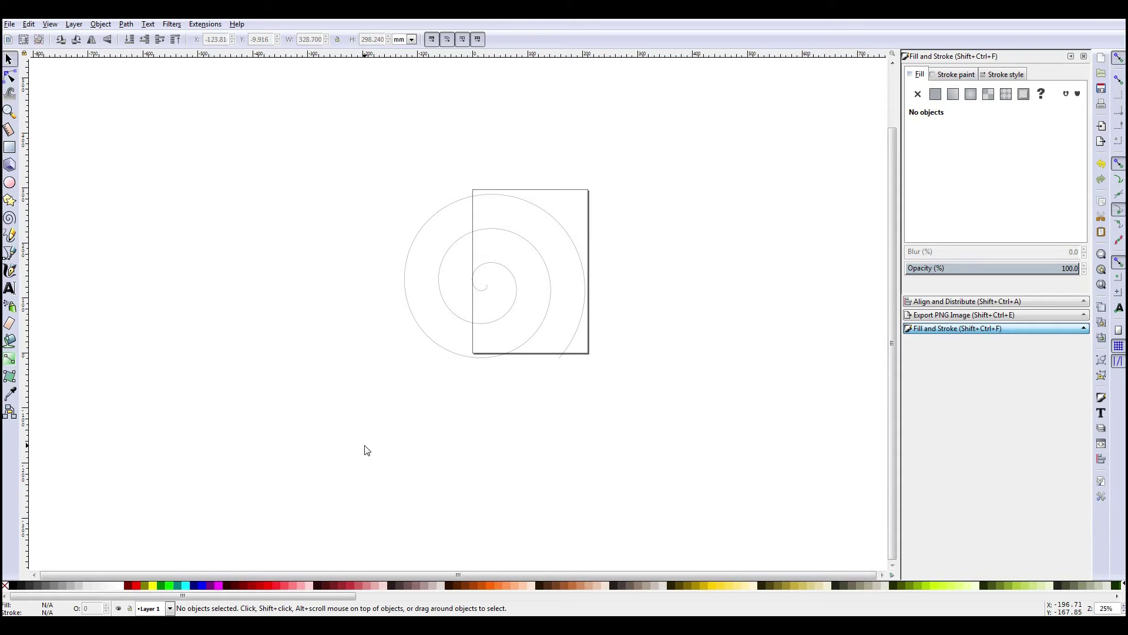
Pan with Ctrl-drag and Shift-drag, leaving the spiral and page near the window's middle.
{"action": "key", "text": "ctrl"}
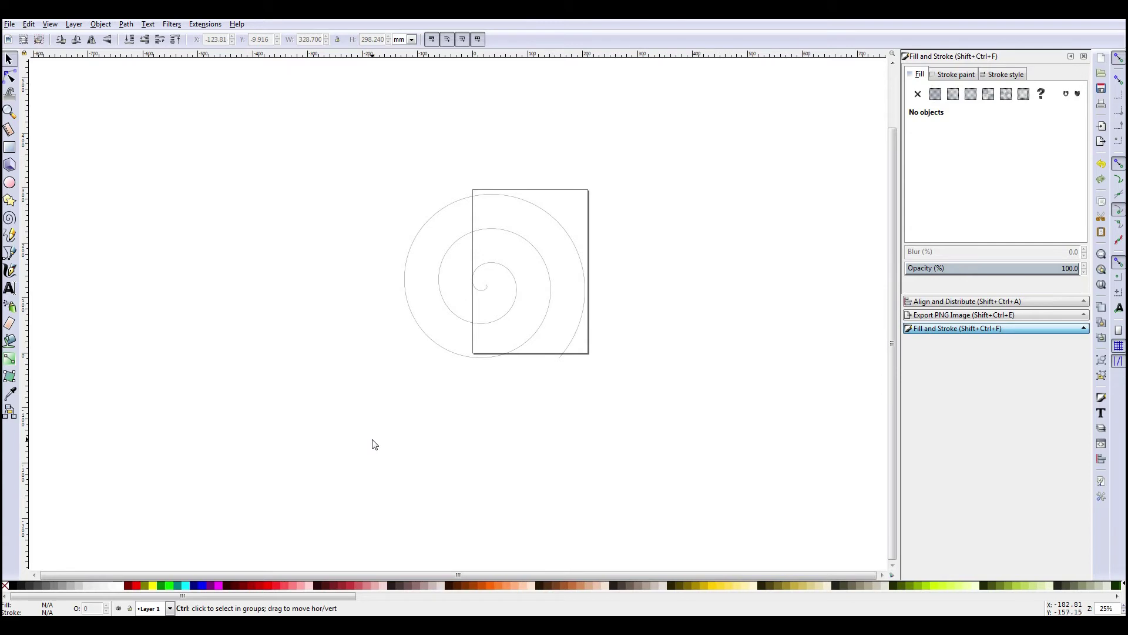
{"action": "mouse_move", "coordinate": [375, 445]}
{"action": "left_mouse_down"}
{"action": "mouse_move", "coordinate": [456, 373]}
{"action": "mouse_move", "coordinate": [371, 345]}
{"action": "mouse_move", "coordinate": [341, 446]}
{"action": "mouse_move", "coordinate": [247, 445]}
{"action": "mouse_move", "coordinate": [364, 276]}
{"action": "mouse_move", "coordinate": [435, 458]}
{"action": "mouse_move", "coordinate": [411, 478]}
{"action": "mouse_move", "coordinate": [388, 459]}
{"action": "mouse_move", "coordinate": [348, 491]}
{"action": "left_mouse_up"}
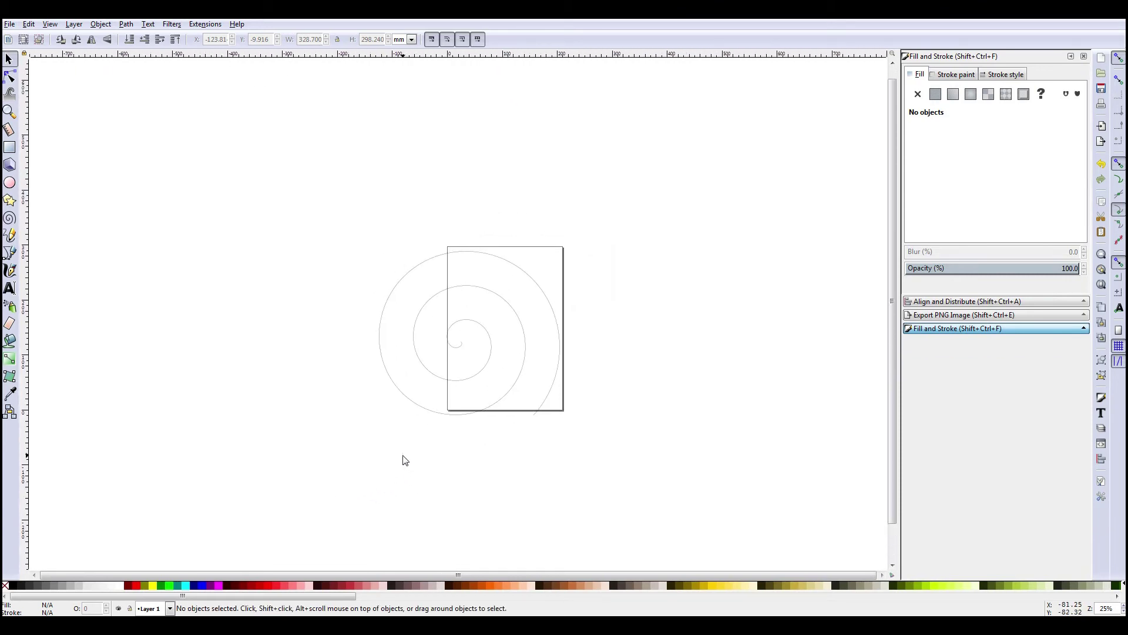
{"action": "key", "text": "shift"}
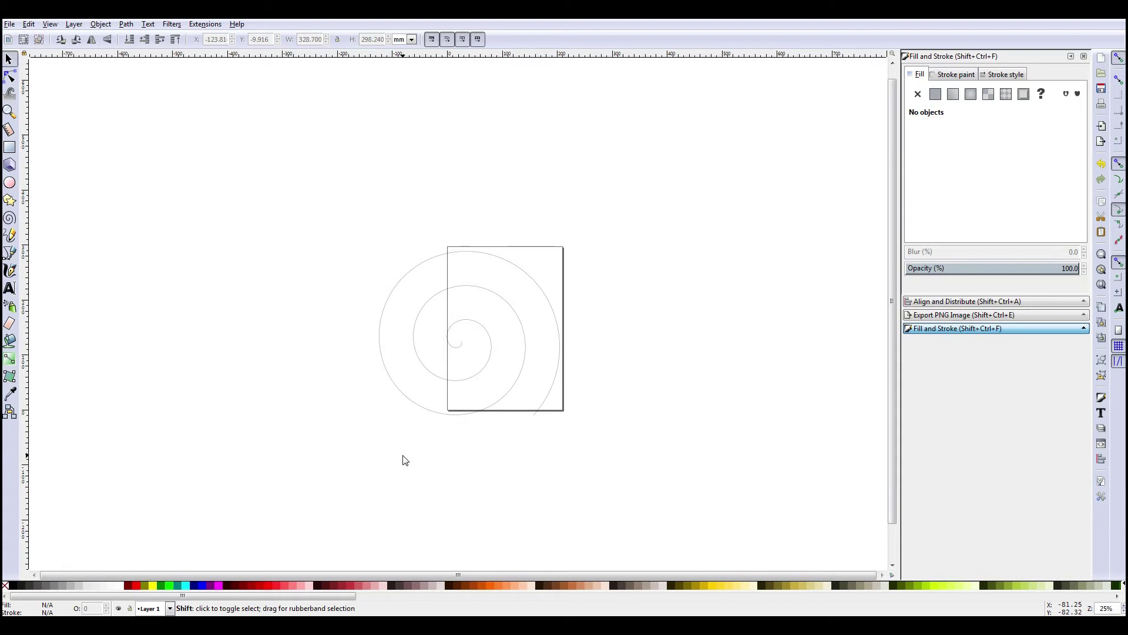
{"action": "left_click_drag", "start_coordinate": [403, 460], "coordinate": [325, 385]}
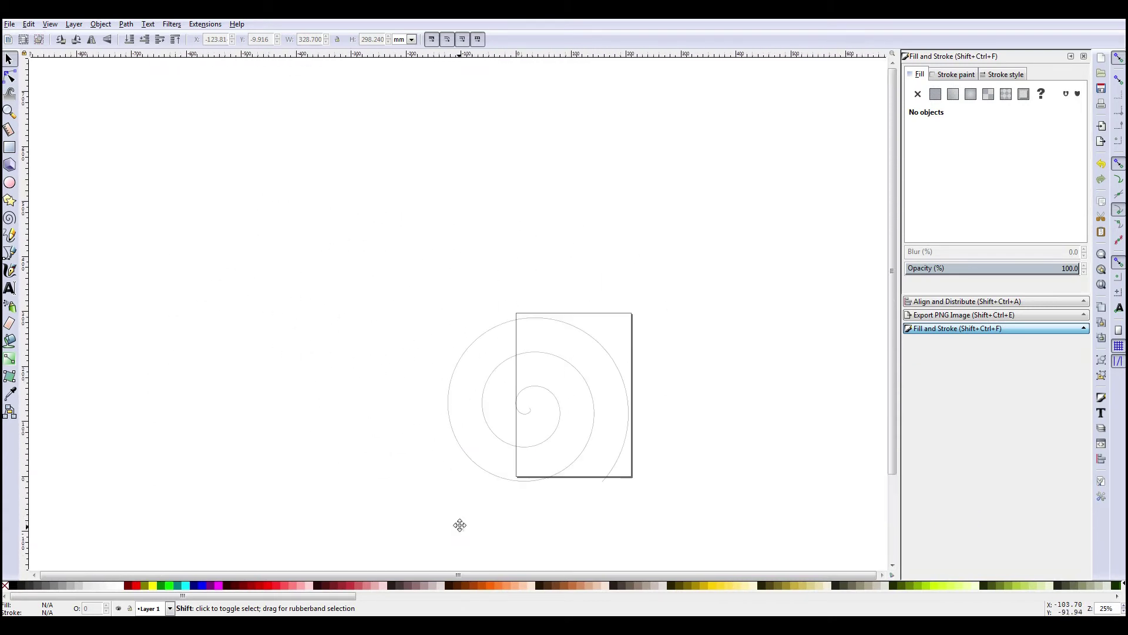
{"action": "left_click_drag", "start_coordinate": [459, 525], "coordinate": [442, 407]}
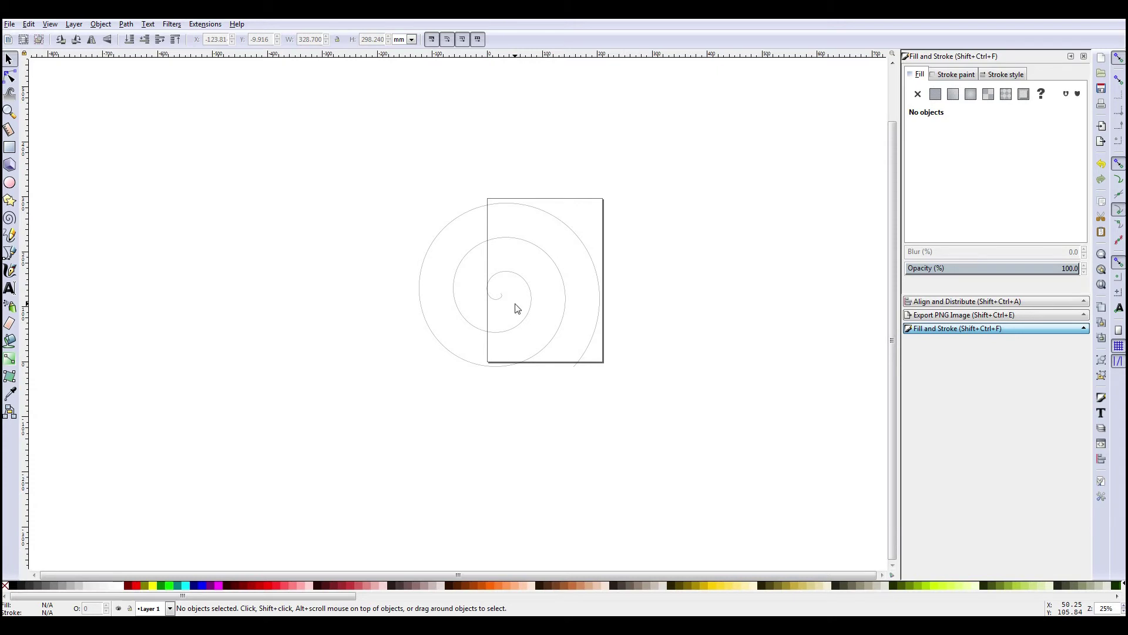
Middle-drag the canvas so the spiral and page sit a little lower and left.
{"action": "left_click_drag", "start_coordinate": [517, 309], "coordinate": [477, 335]}
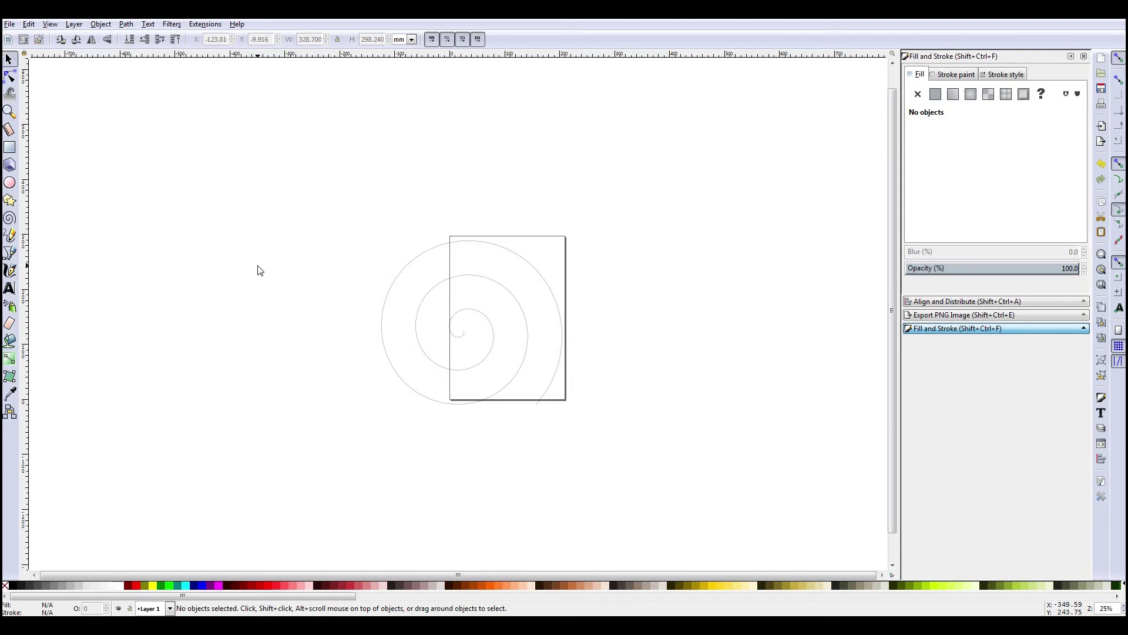
Roll the wheel with Ctrl held, then scroll left and right to pan the canvas.
{"action": "key", "text": "ctrl"}
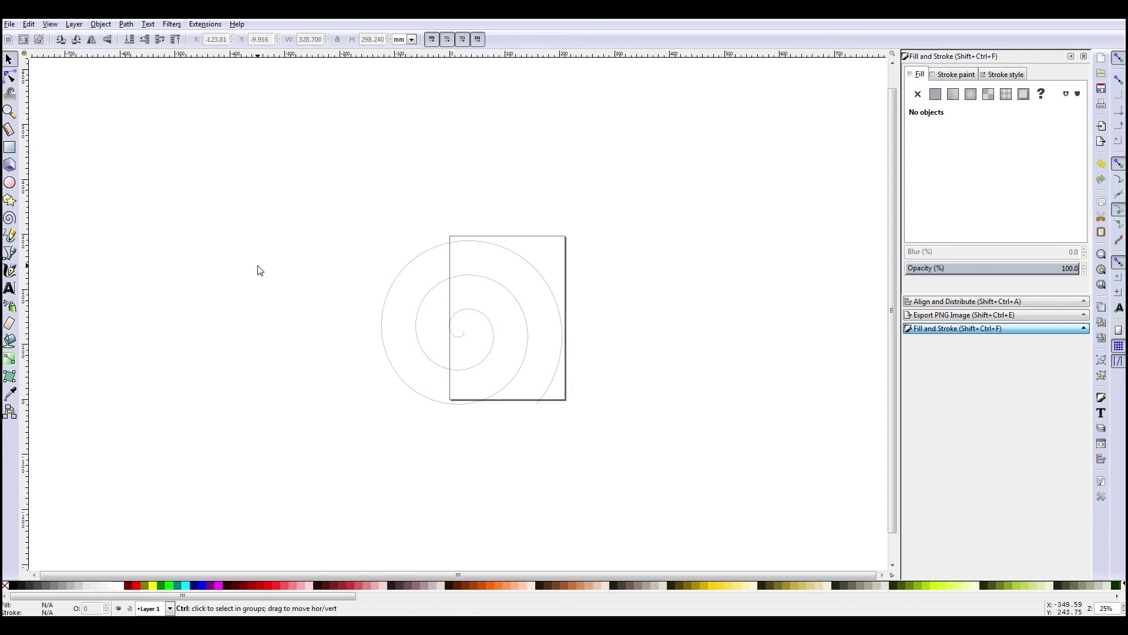
{"action": "scroll", "coordinate": [260, 270], "scroll_direction": "up", "scroll_amount": 2}
{"action": "scroll", "coordinate": [260, 270], "scroll_direction": "down", "scroll_amount": 4}
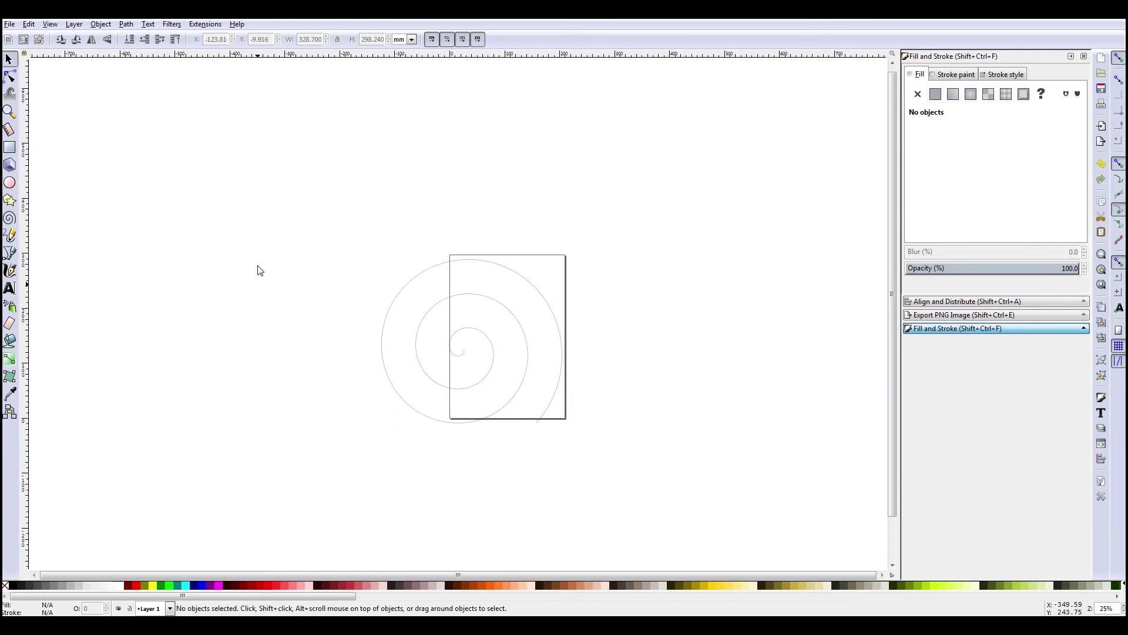
{"action": "scroll", "coordinate": [260, 271], "scroll_direction": "right", "scroll_amount": 3}
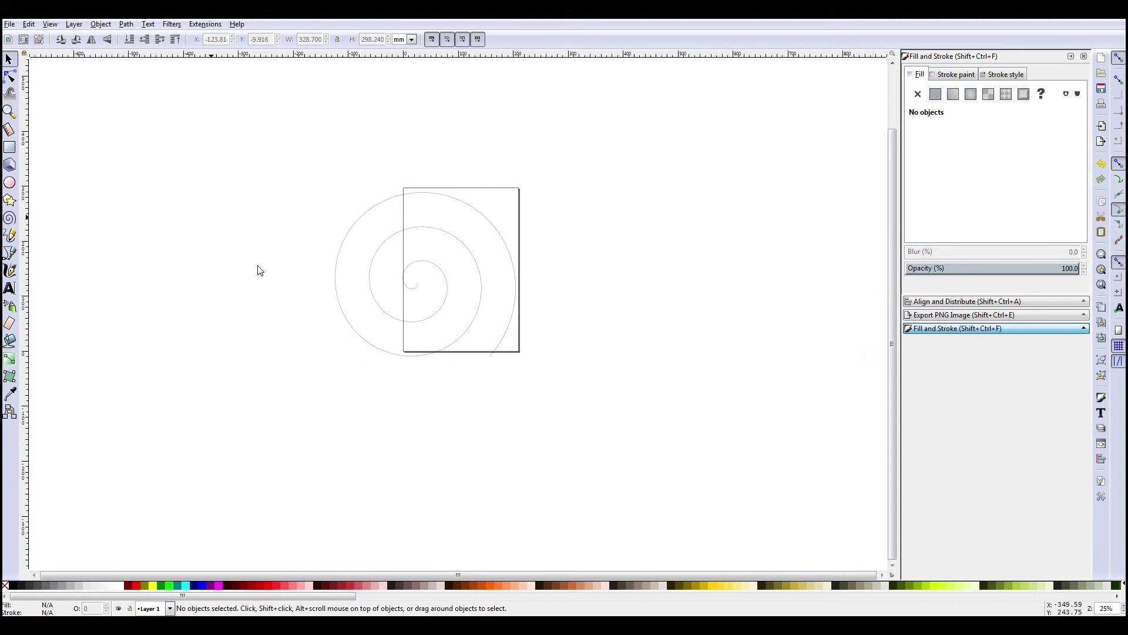
{"action": "scroll", "coordinate": [261, 271], "scroll_direction": "left", "scroll_amount": 3}
{"action": "scroll", "coordinate": [260, 270], "scroll_direction": "left", "scroll_amount": 4}
{"action": "scroll", "coordinate": [260, 270], "scroll_direction": "right", "scroll_amount": 1}
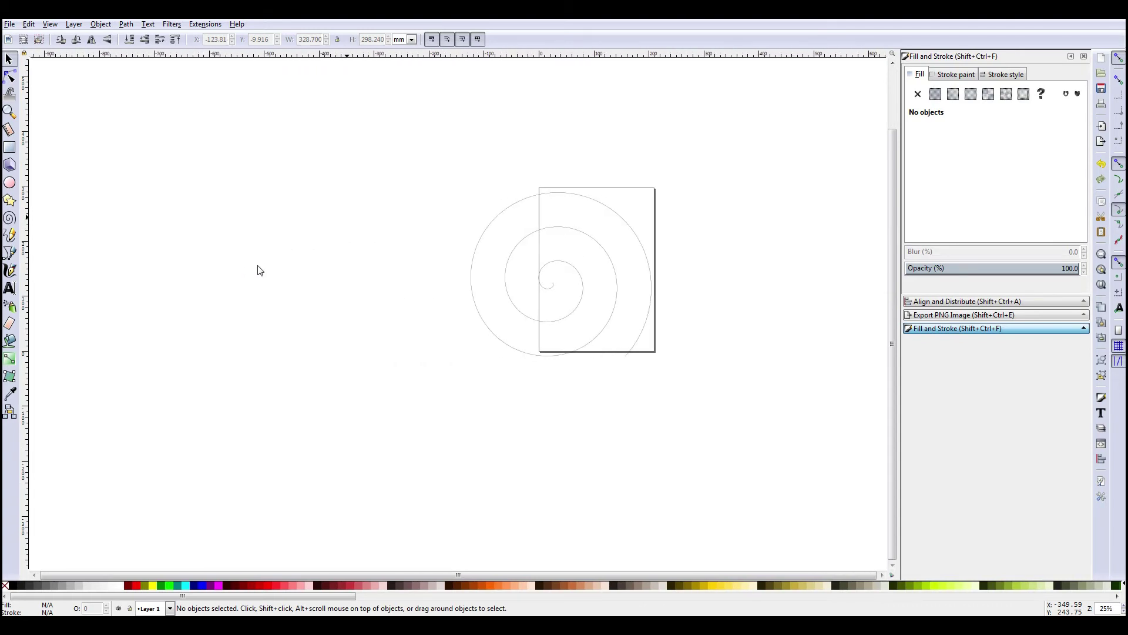
Scroll down and sideways until the spiral and page sit near the window's top.
{"action": "scroll", "coordinate": [260, 270], "scroll_direction": "down", "scroll_amount": 1}
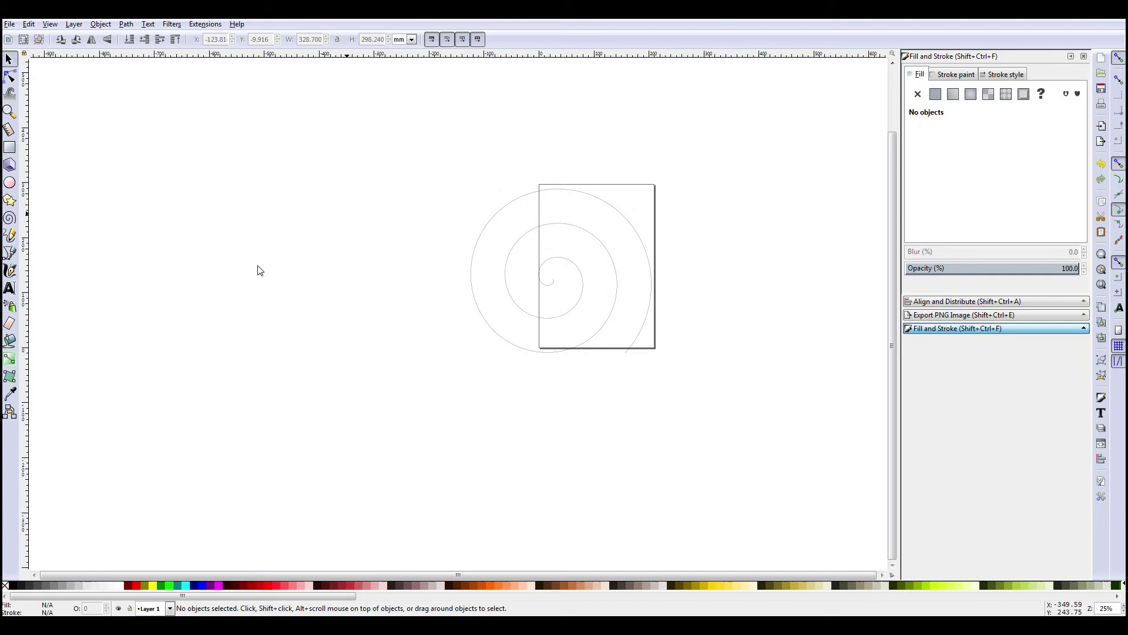
{"action": "scroll", "coordinate": [261, 271], "scroll_direction": "right", "scroll_amount": 4}
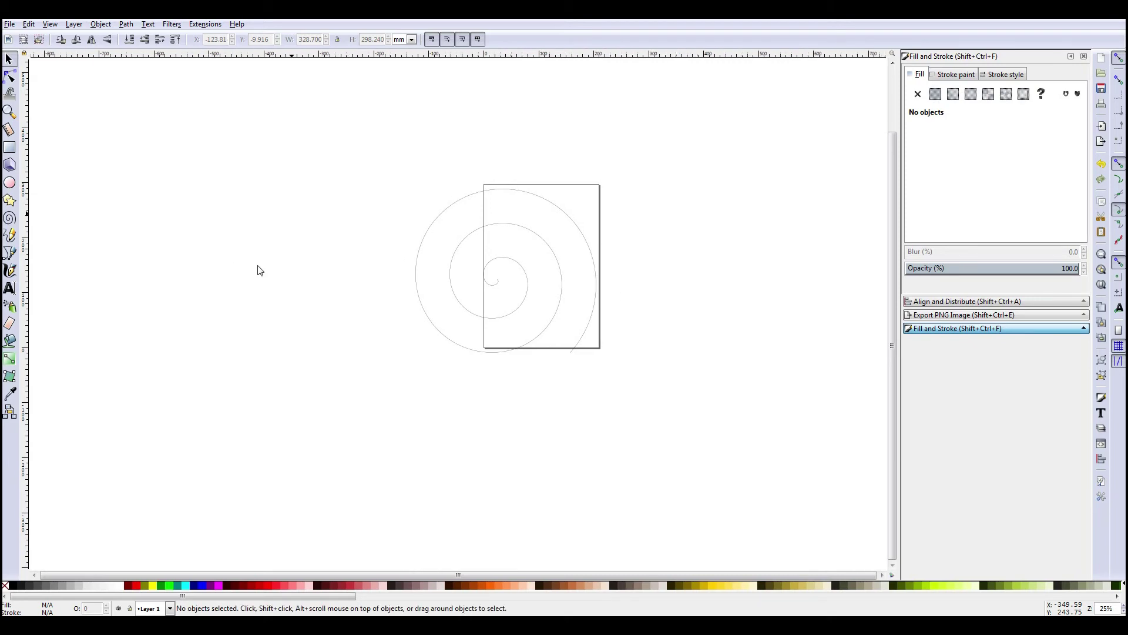
{"action": "scroll", "coordinate": [260, 271], "scroll_direction": "right", "scroll_amount": 1}
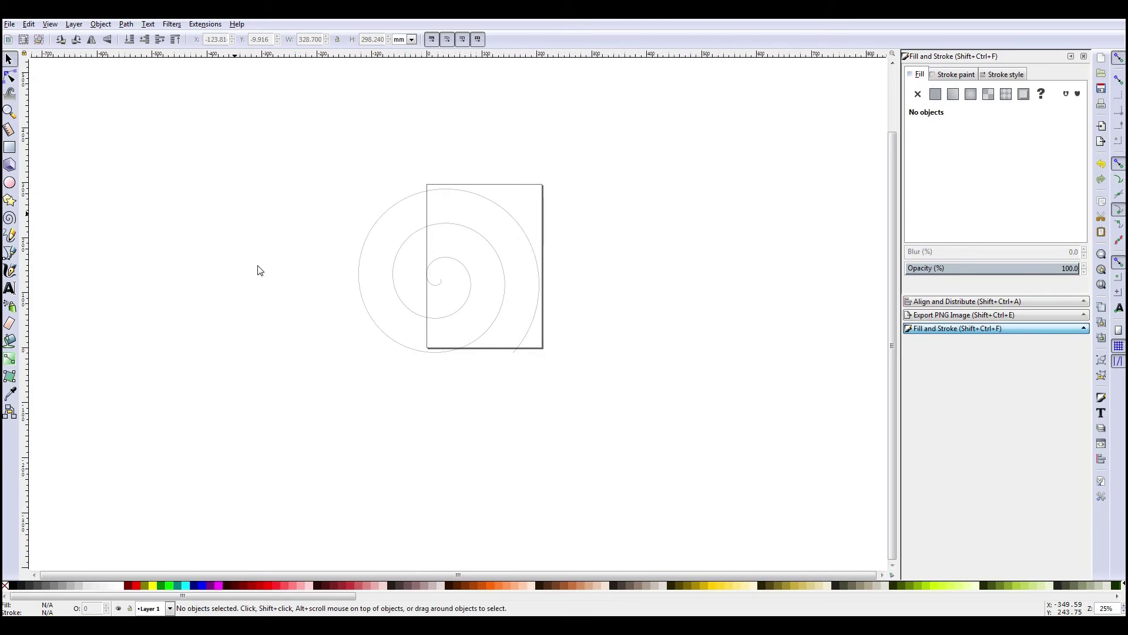
{"action": "scroll", "coordinate": [260, 271], "scroll_direction": "down", "scroll_amount": 1}
{"action": "scroll", "coordinate": [261, 270], "scroll_direction": "left", "scroll_amount": 1}
{"action": "scroll", "coordinate": [261, 270], "scroll_direction": "down", "scroll_amount": 2}
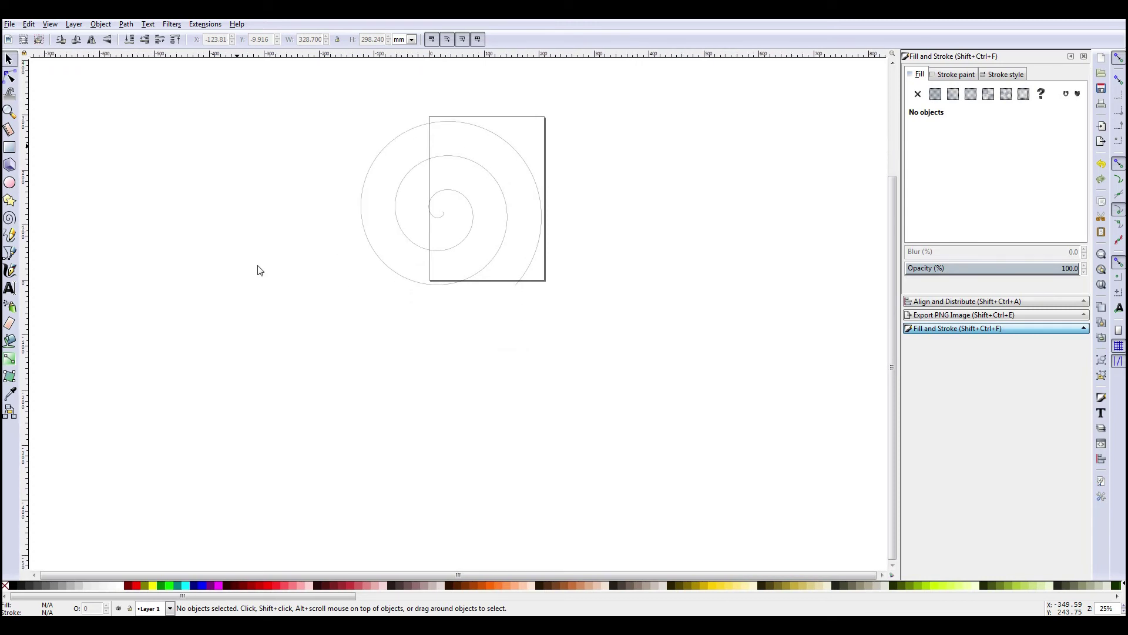
{"action": "scroll", "coordinate": [260, 270], "scroll_direction": "up", "scroll_amount": 1}
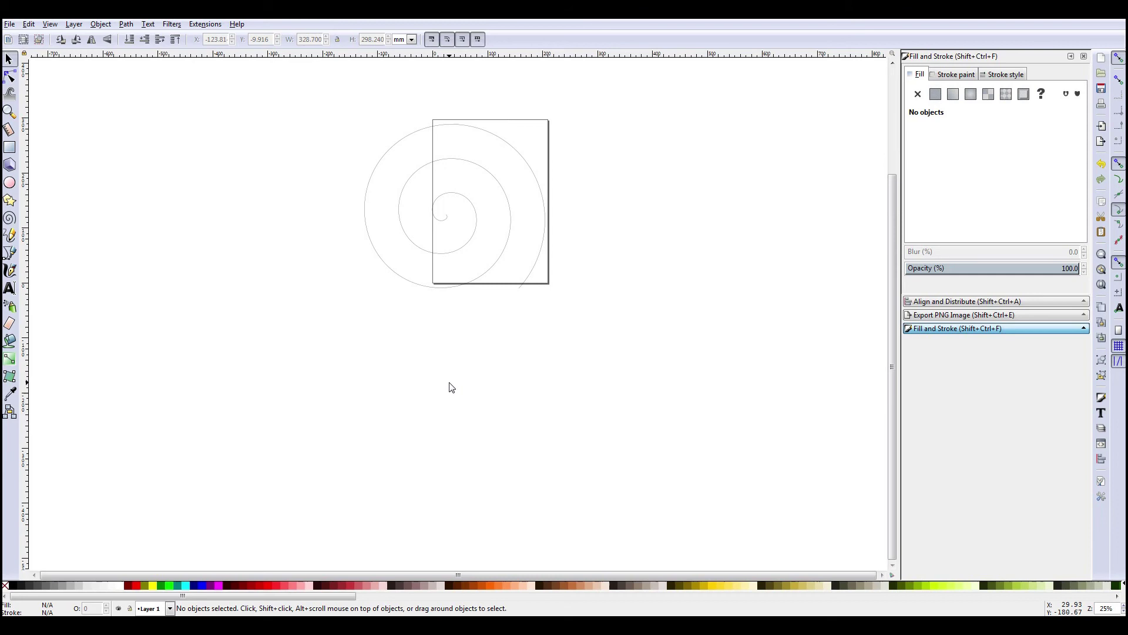
Hold Space and drag to bring the spiral and page back toward the middle.
{"action": "key", "text": "space"}
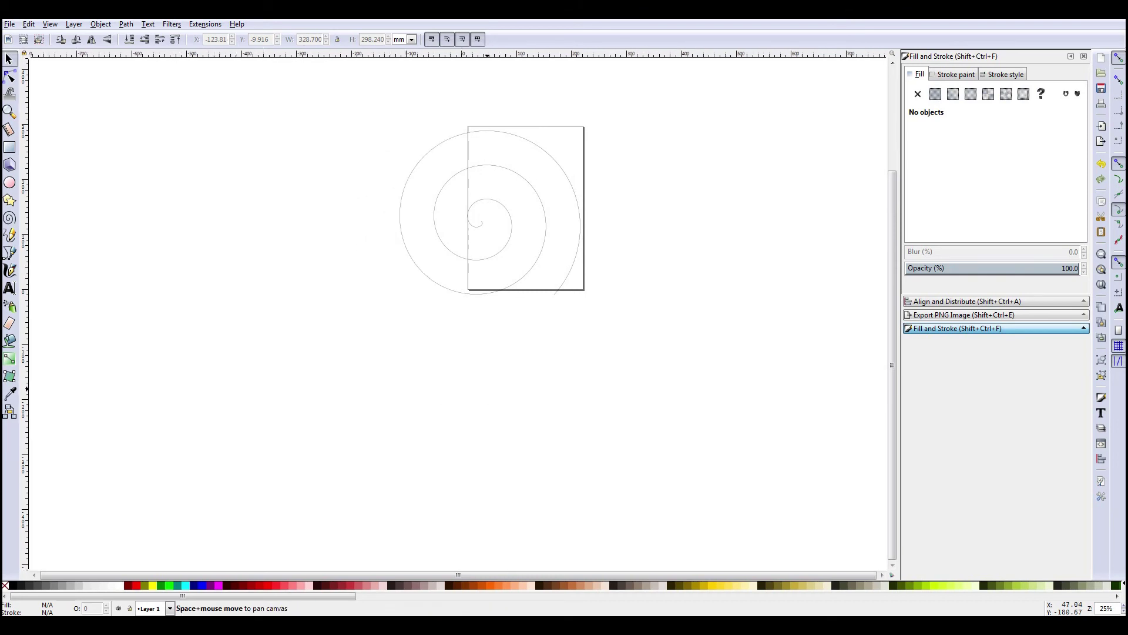
{"action": "mouse_move", "coordinate": [486, 387]}
{"action": "left_mouse_down"}
{"action": "mouse_move", "coordinate": [499, 388]}
{"action": "mouse_move", "coordinate": [491, 378]}
{"action": "mouse_move", "coordinate": [438, 382]}
{"action": "mouse_move", "coordinate": [472, 359]}
{"action": "mouse_move", "coordinate": [302, 421]}
{"action": "mouse_move", "coordinate": [453, 345]}
{"action": "mouse_move", "coordinate": [381, 392]}
{"action": "mouse_move", "coordinate": [393, 425]}
{"action": "mouse_move", "coordinate": [418, 345]}
{"action": "mouse_move", "coordinate": [347, 333]}
{"action": "mouse_move", "coordinate": [469, 400]}
{"action": "mouse_move", "coordinate": [398, 375]}
{"action": "mouse_move", "coordinate": [396, 471]}
{"action": "mouse_move", "coordinate": [348, 531]}
{"action": "mouse_move", "coordinate": [531, 476]}
{"action": "mouse_move", "coordinate": [539, 372]}
{"action": "mouse_move", "coordinate": [456, 376]}
{"action": "mouse_move", "coordinate": [514, 468]}
{"action": "mouse_move", "coordinate": [451, 412]}
{"action": "mouse_move", "coordinate": [464, 448]}
{"action": "mouse_move", "coordinate": [473, 405]}
{"action": "mouse_move", "coordinate": [433, 435]}
{"action": "mouse_move", "coordinate": [452, 412]}
{"action": "mouse_move", "coordinate": [469, 423]}
{"action": "mouse_move", "coordinate": [448, 461]}
{"action": "mouse_move", "coordinate": [497, 396]}
{"action": "mouse_move", "coordinate": [438, 380]}
{"action": "mouse_move", "coordinate": [464, 418]}
{"action": "mouse_move", "coordinate": [473, 405]}
{"action": "mouse_move", "coordinate": [441, 436]}
{"action": "mouse_move", "coordinate": [466, 425]}
{"action": "mouse_move", "coordinate": [474, 456]}
{"action": "mouse_move", "coordinate": [467, 434]}
{"action": "mouse_move", "coordinate": [446, 446]}
{"action": "mouse_move", "coordinate": [438, 378]}
{"action": "mouse_move", "coordinate": [322, 404]}
{"action": "mouse_move", "coordinate": [457, 458]}
{"action": "mouse_move", "coordinate": [473, 486]}
{"action": "mouse_move", "coordinate": [483, 441]}
{"action": "left_mouse_up"}
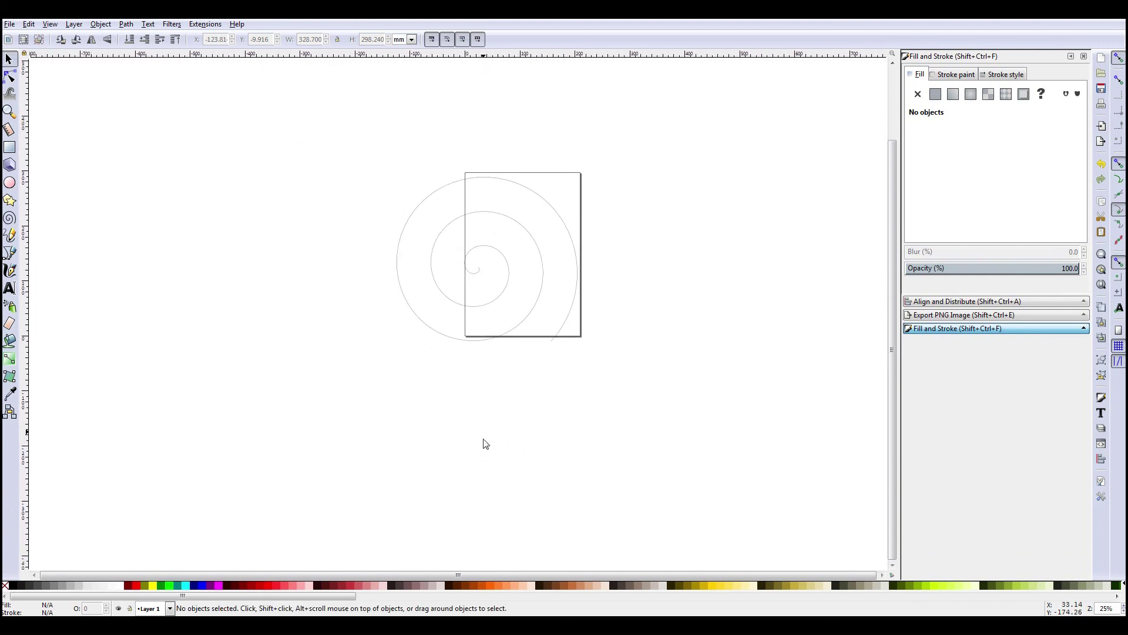